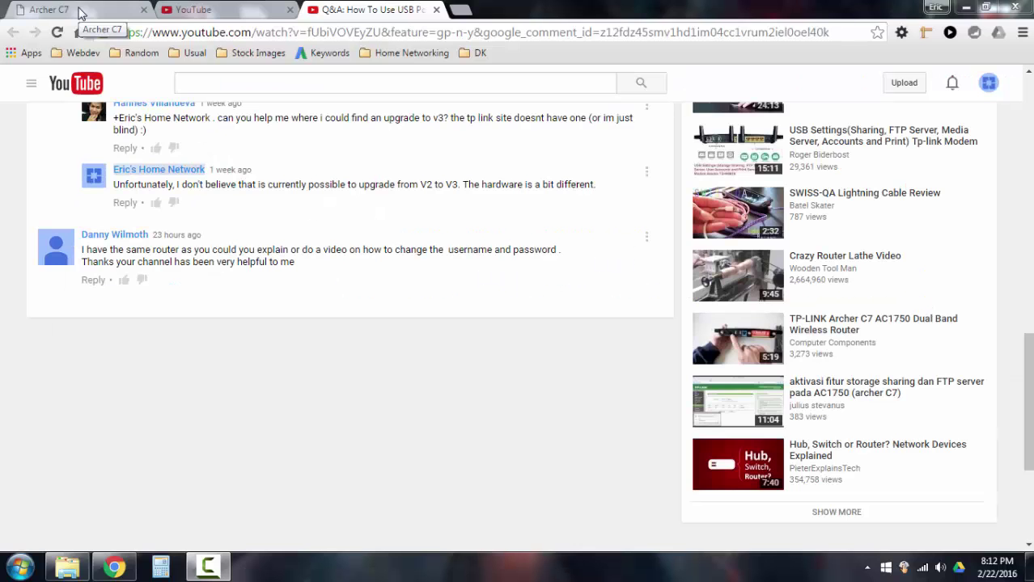
Switch from the YouTube comments to the Archer C7 router login tab at tplinkwifi.net
{"action": "left_click", "coordinate": [72, 9]}
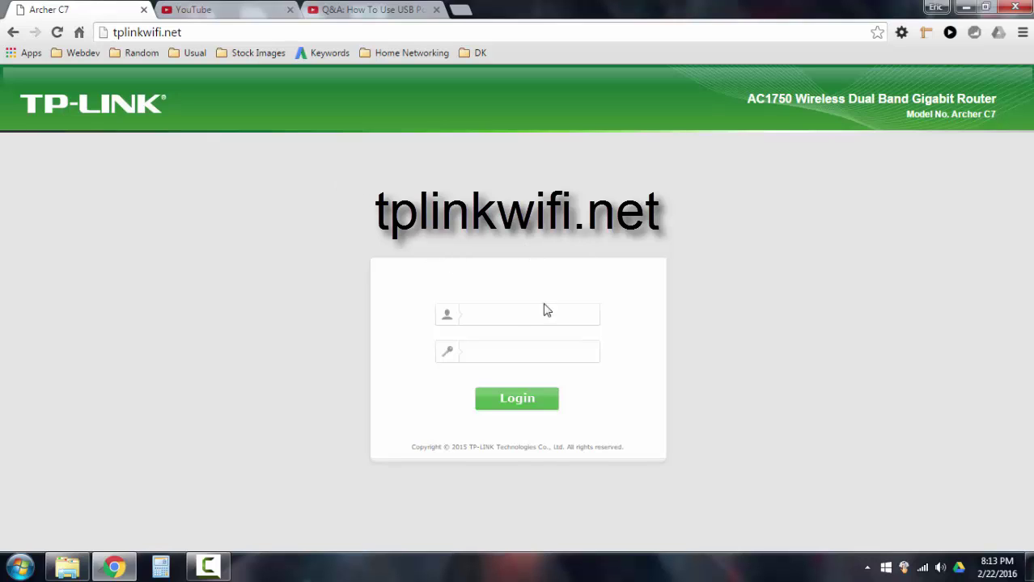
Enter the router's admin username and password on the login page, correcting the username before signing in
{"action": "left_click", "coordinate": [494, 319]}
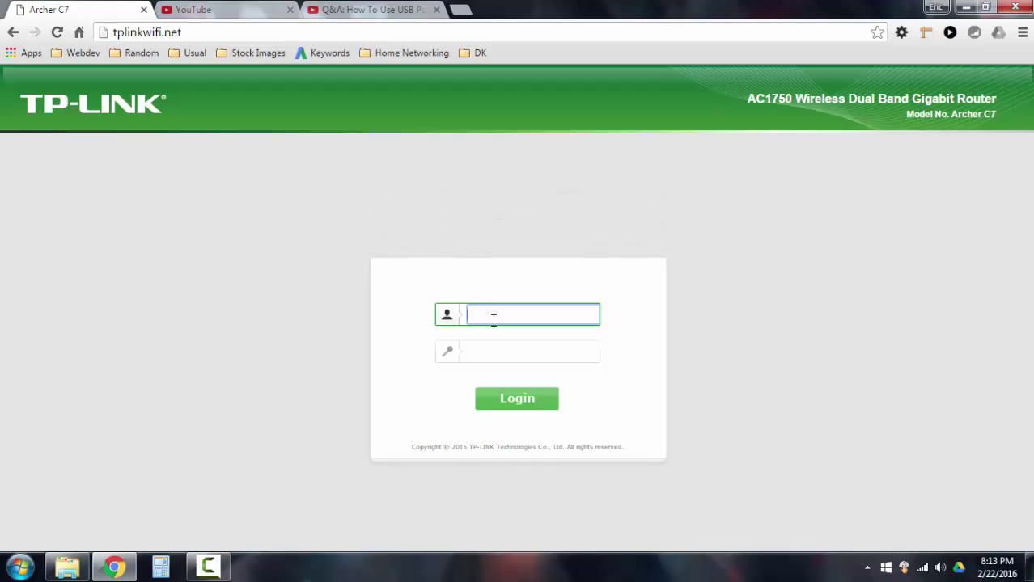
{"action": "type", "text": "admin"}
{"action": "key", "text": "Tab"}
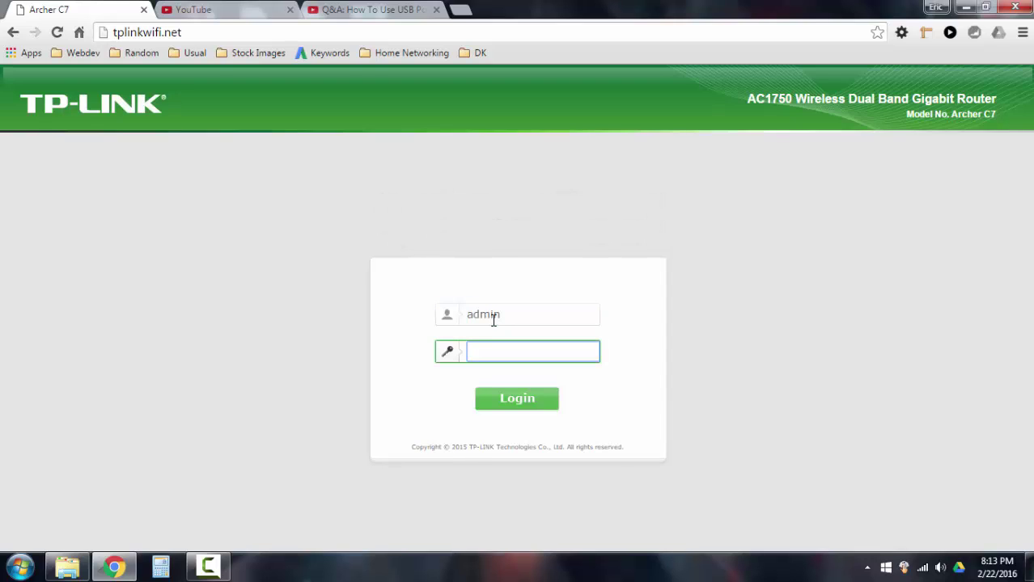
{"action": "type", "text": "admin"}
{"action": "left_click", "coordinate": [649, 277]}
{"action": "left_click_drag", "start_coordinate": [505, 319], "coordinate": [341, 324]}
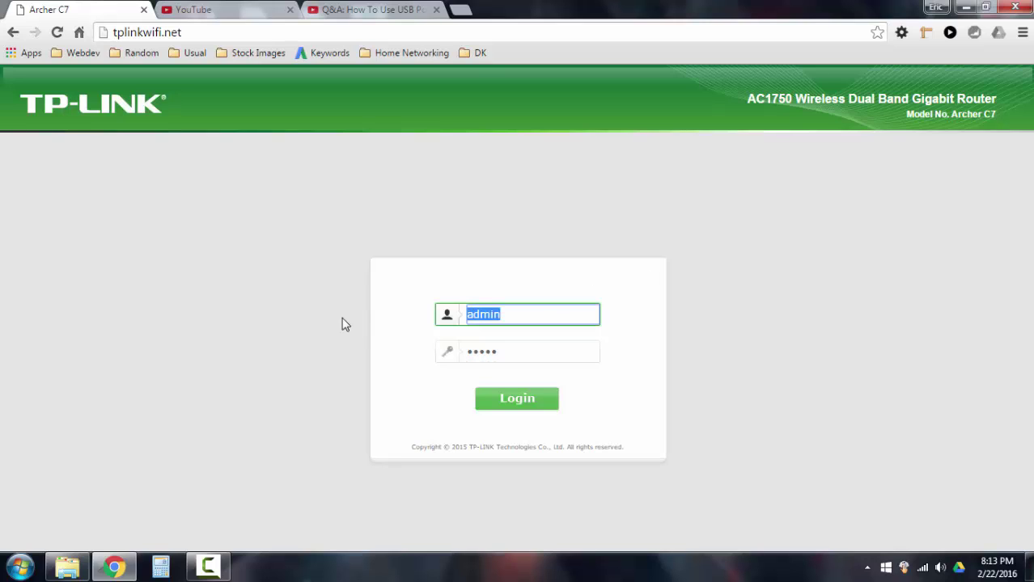
{"action": "type", "text": "emmx"}
{"action": "key", "text": "Tab"}
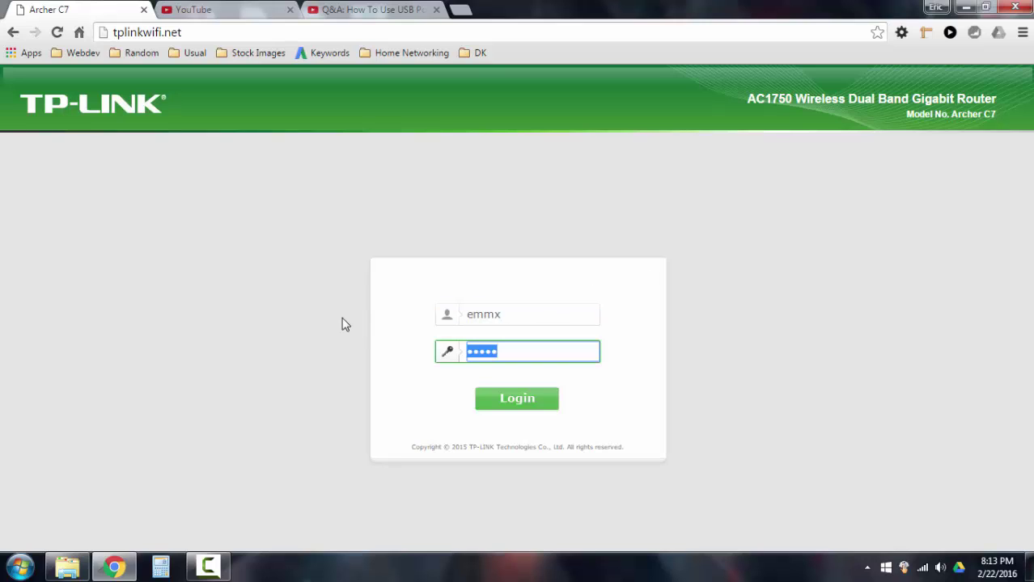
{"action": "type", "text": "*********"}
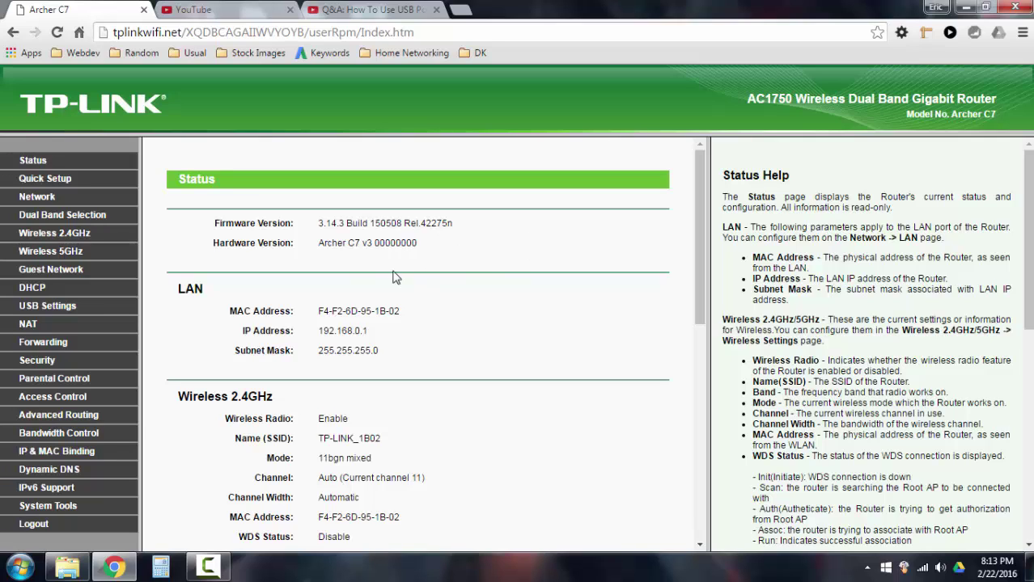
Open System Tools > Password and fill in the old user name and old password
{"action": "left_click", "coordinate": [46, 506]}
{"action": "left_click_drag", "start_coordinate": [130, 274], "coordinate": [131, 404]}
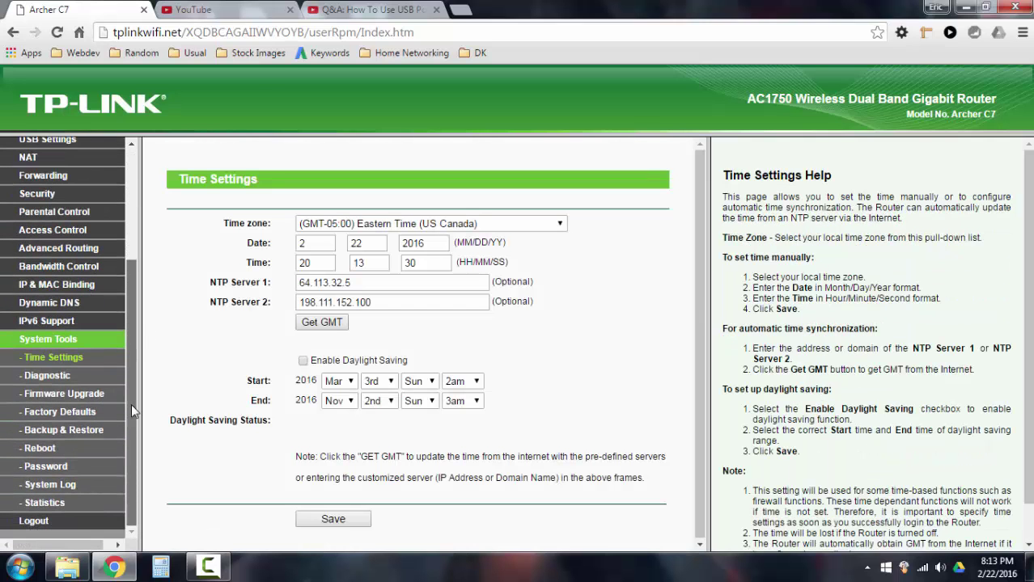
{"action": "left_click", "coordinate": [43, 467]}
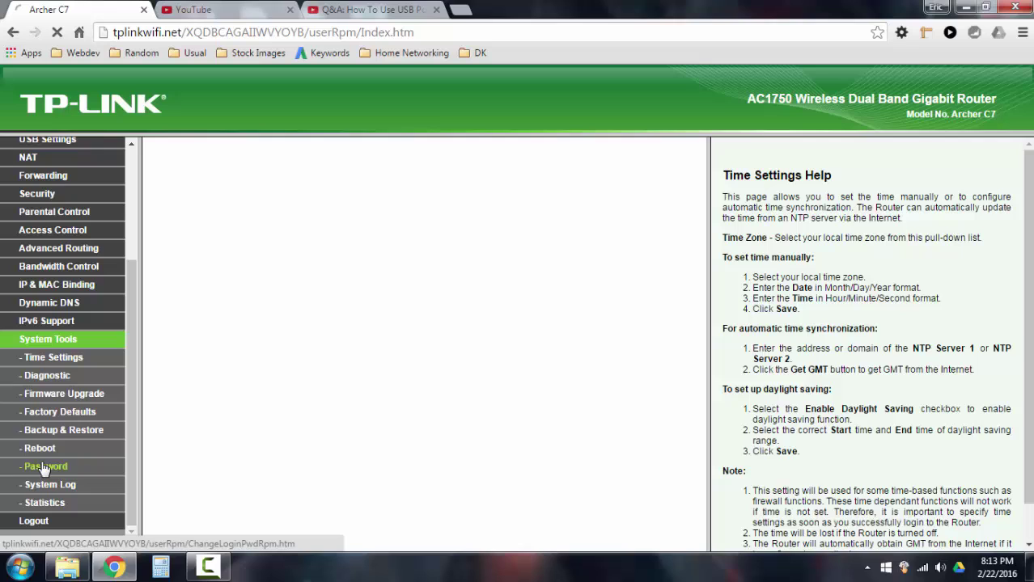
{"action": "left_click", "coordinate": [374, 244]}
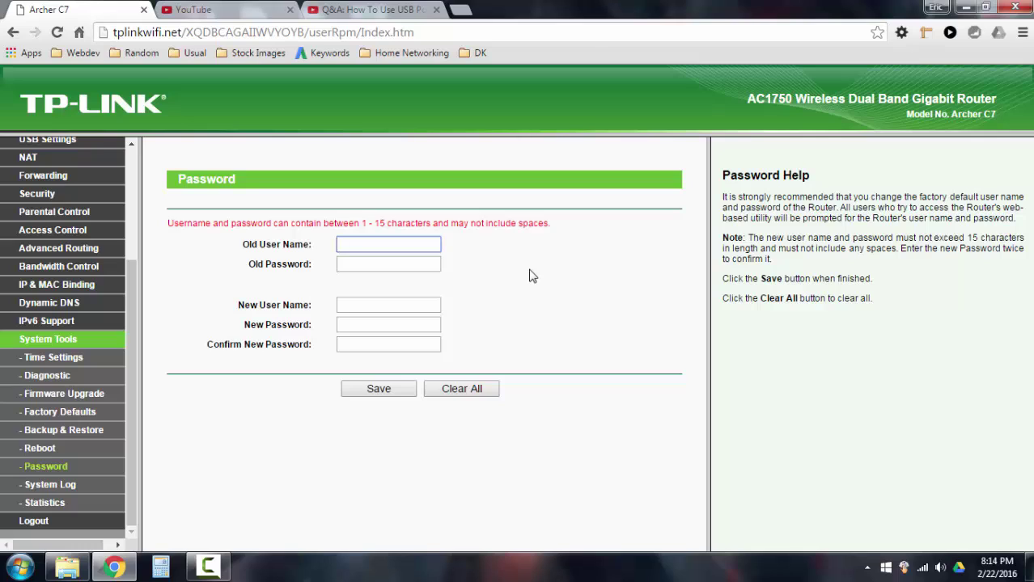
{"action": "type", "text": "admin"}
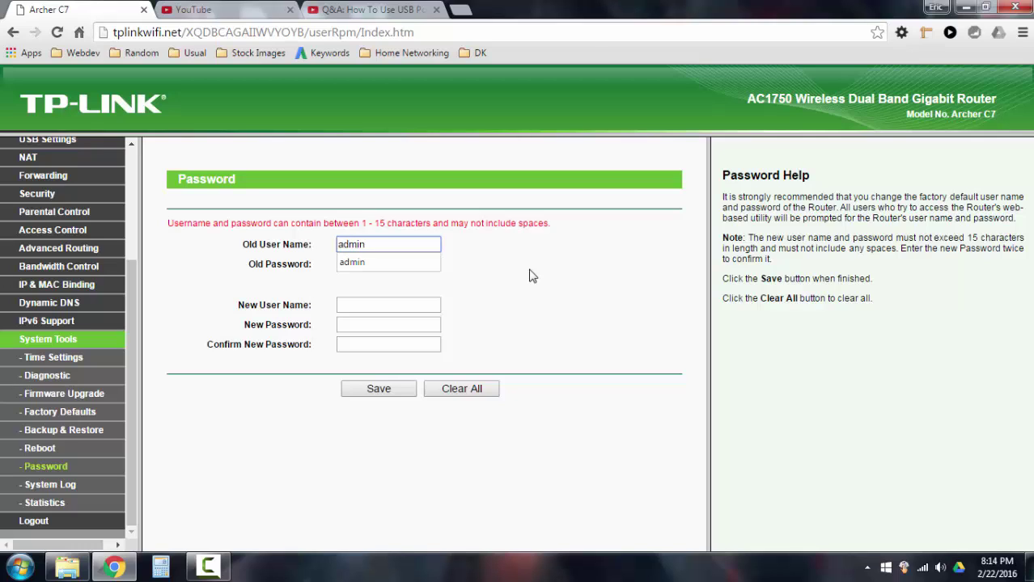
{"action": "key", "text": "Tab"}
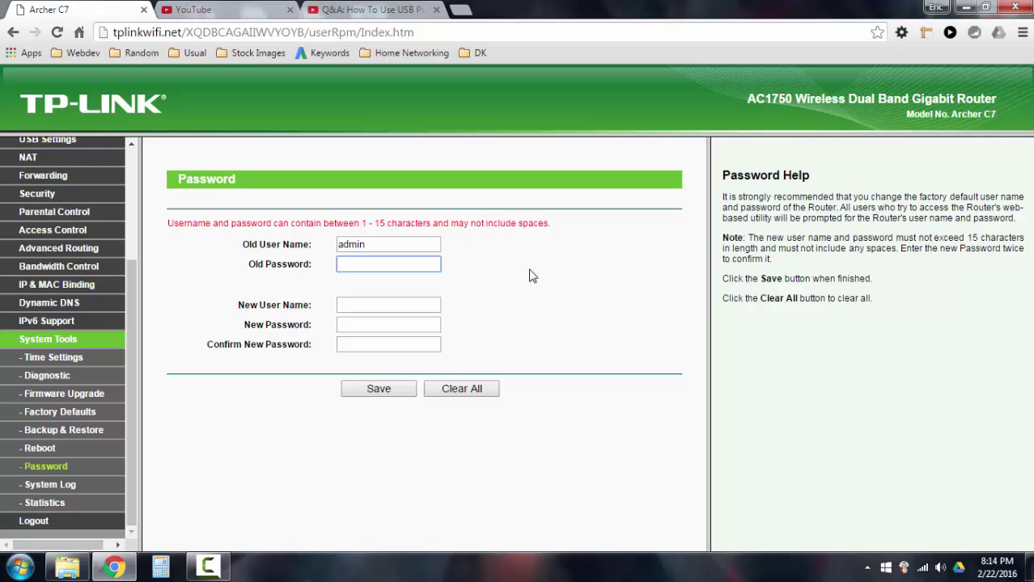
{"action": "type", "text": "admin"}
Enter the new user name, dismiss the autofill suggestion, and leave both new password fields empty
{"action": "left_click", "coordinate": [364, 304]}
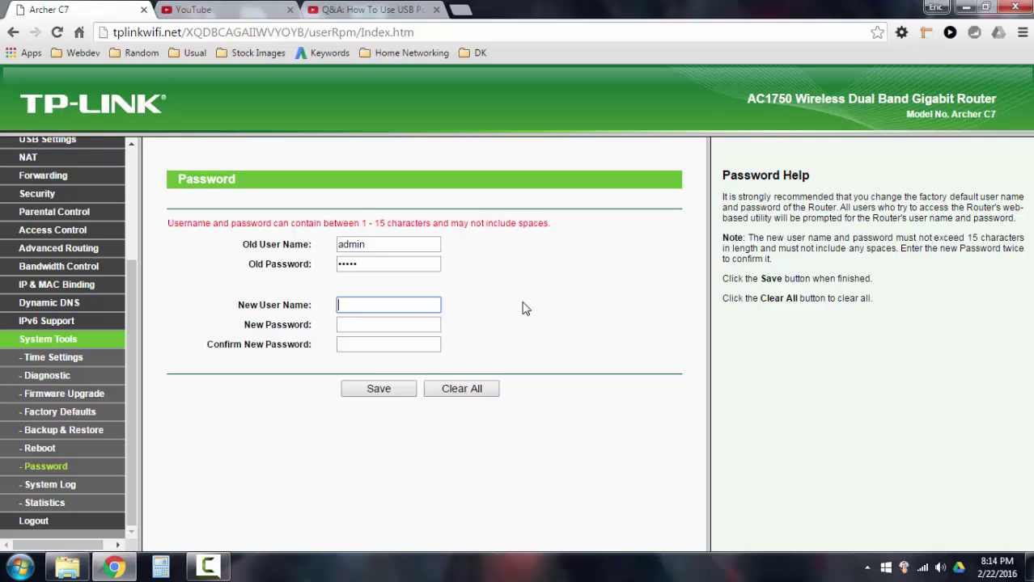
{"action": "type", "text": "emmx"}
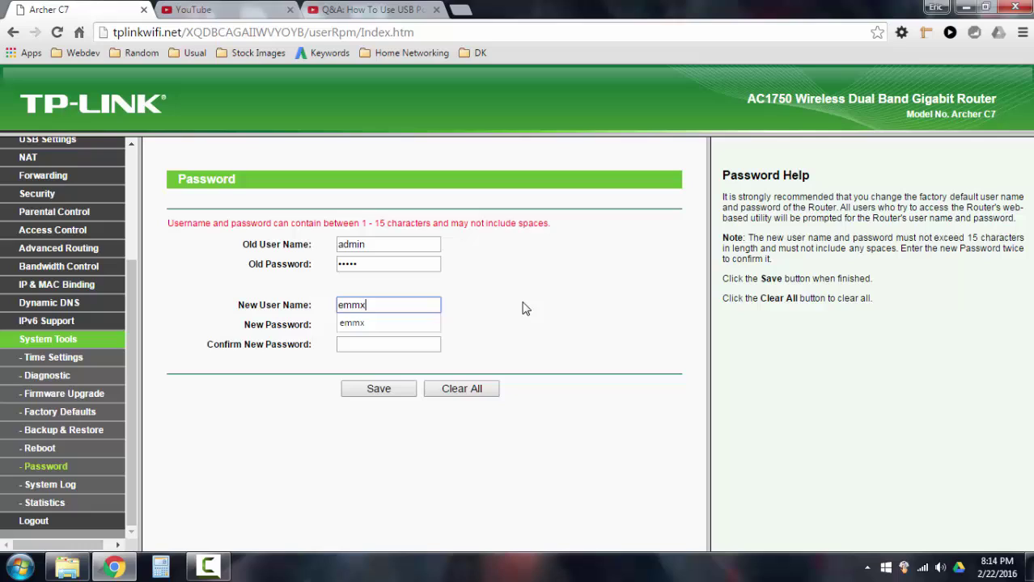
{"action": "left_click", "coordinate": [524, 308]}
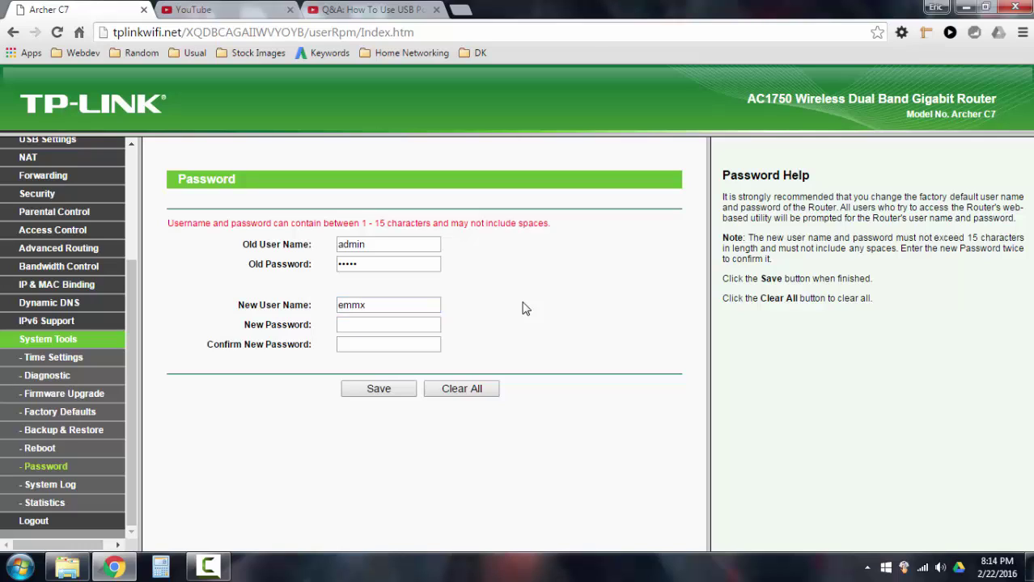
{"action": "left_click", "coordinate": [385, 325]}
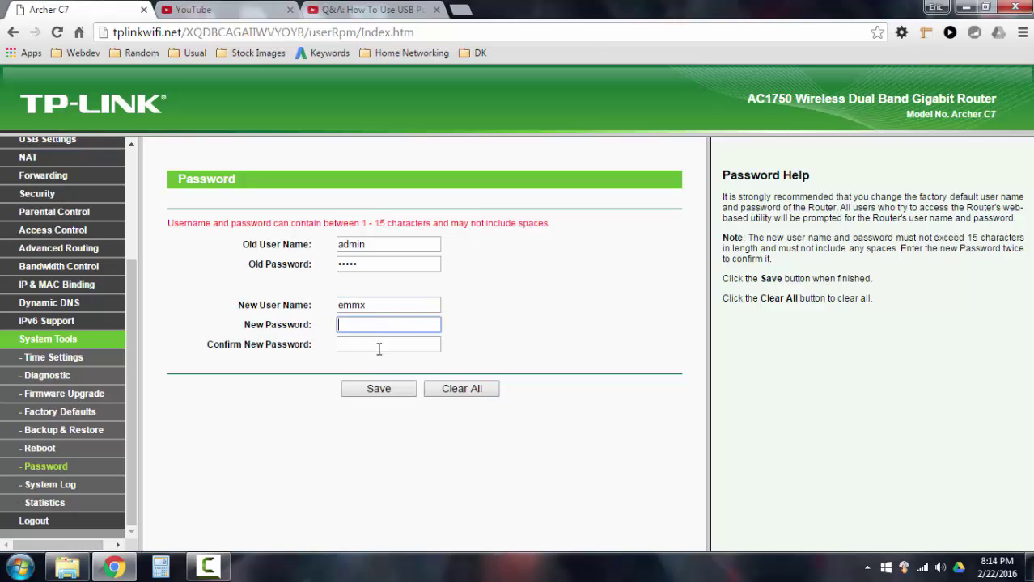
{"action": "left_click", "coordinate": [379, 348]}
{"action": "left_click", "coordinate": [371, 326]}
{"action": "key", "text": "Tab"}
{"action": "left_click", "coordinate": [395, 324]}
{"action": "left_click", "coordinate": [486, 324]}
Launch Notepad from Start, move its window lower, and type the TP-Link example phrase, then start a new line
{"action": "left_click", "coordinate": [21, 566]}
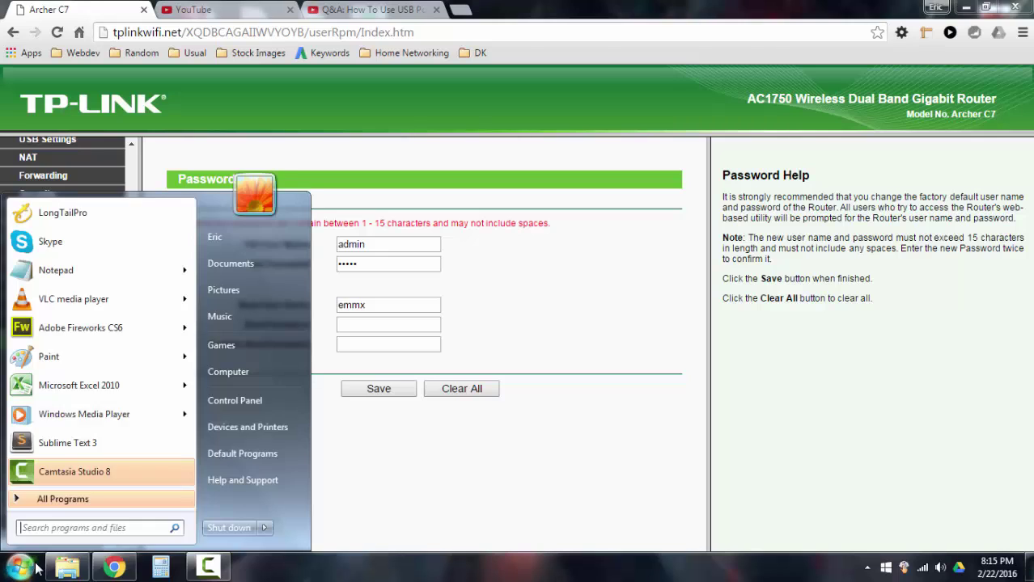
{"action": "left_click", "coordinate": [68, 272]}
{"action": "left_click_drag", "start_coordinate": [497, 99], "coordinate": [513, 192]}
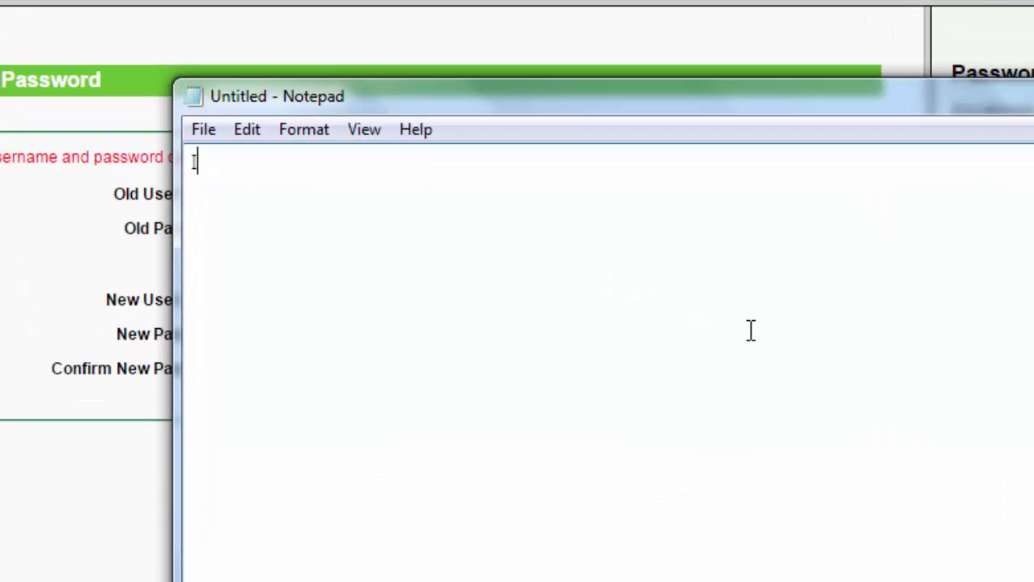
{"action": "type", "text": "ilovetpli"}
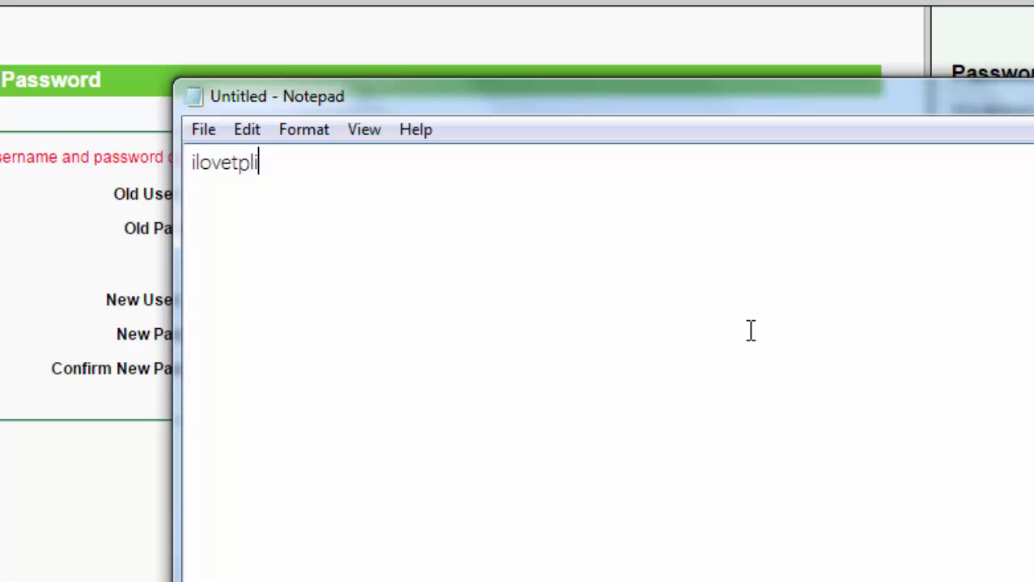
{"action": "type", "text": "nkrouters"}
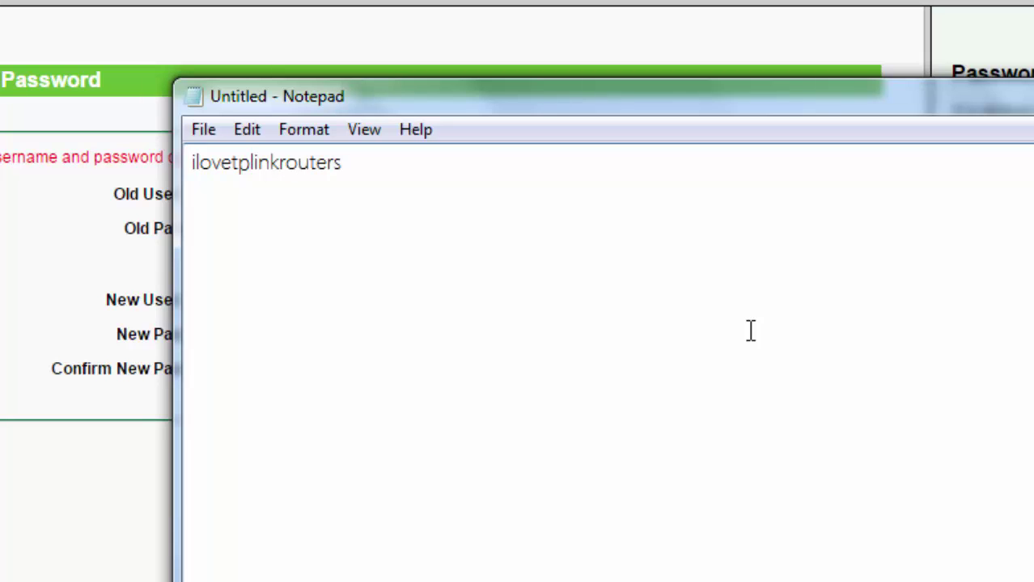
{"action": "key", "text": "Return"}
Type the strong password variant with digits, capitals and two exclamation marks, then highlight its substitutions
{"action": "type", "text": "1L0v3"}
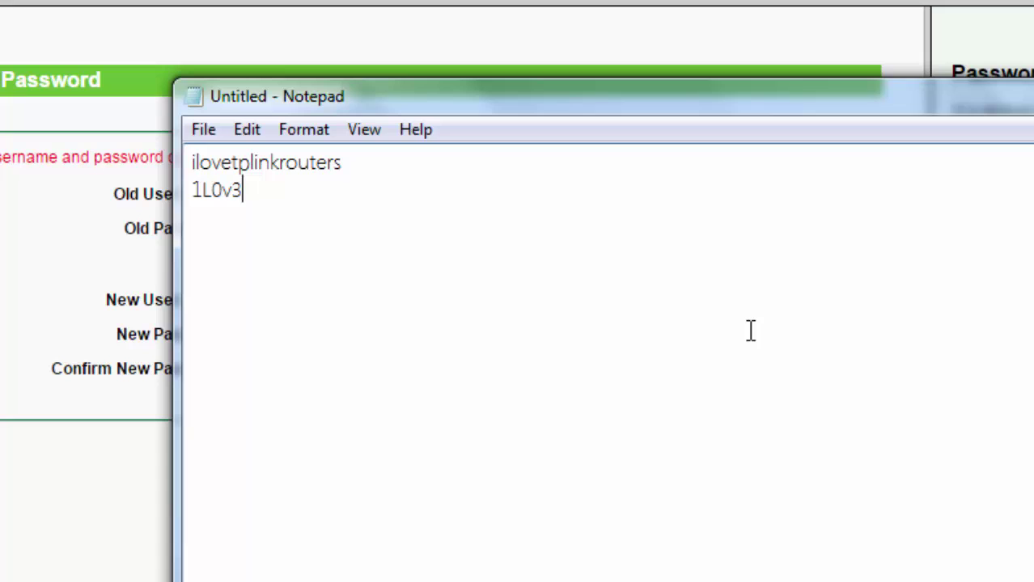
{"action": "type", "text": "TPlinkr0"}
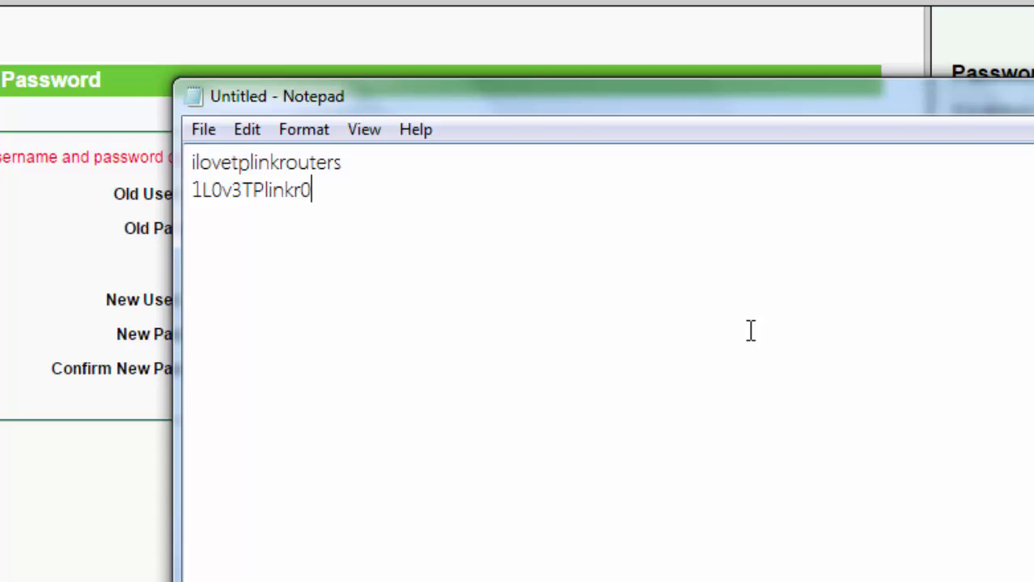
{"action": "type", "text": "ut3rs"}
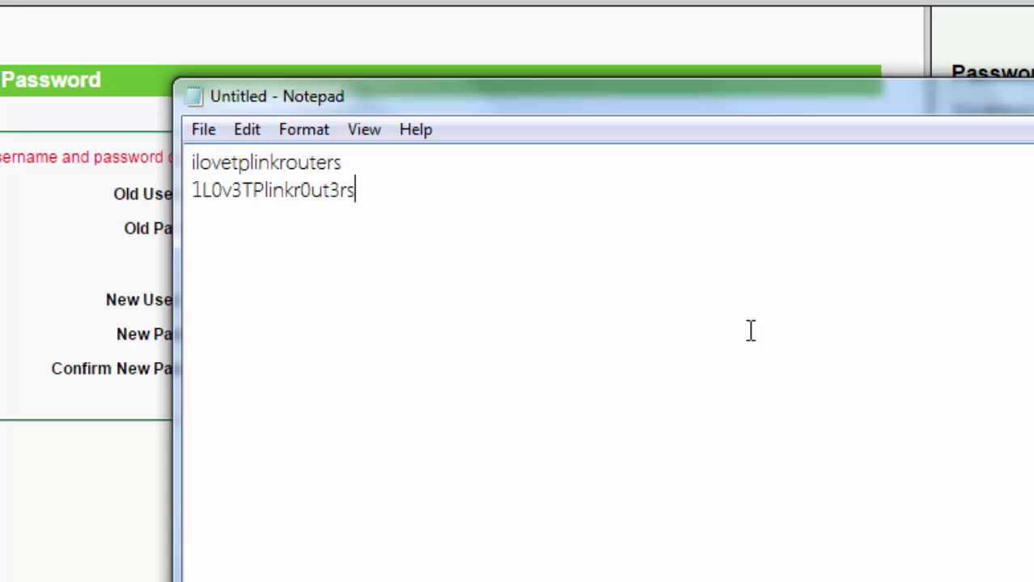
{"action": "type", "text": "!!"}
{"action": "left_click_drag", "start_coordinate": [382, 191], "coordinate": [194, 191]}
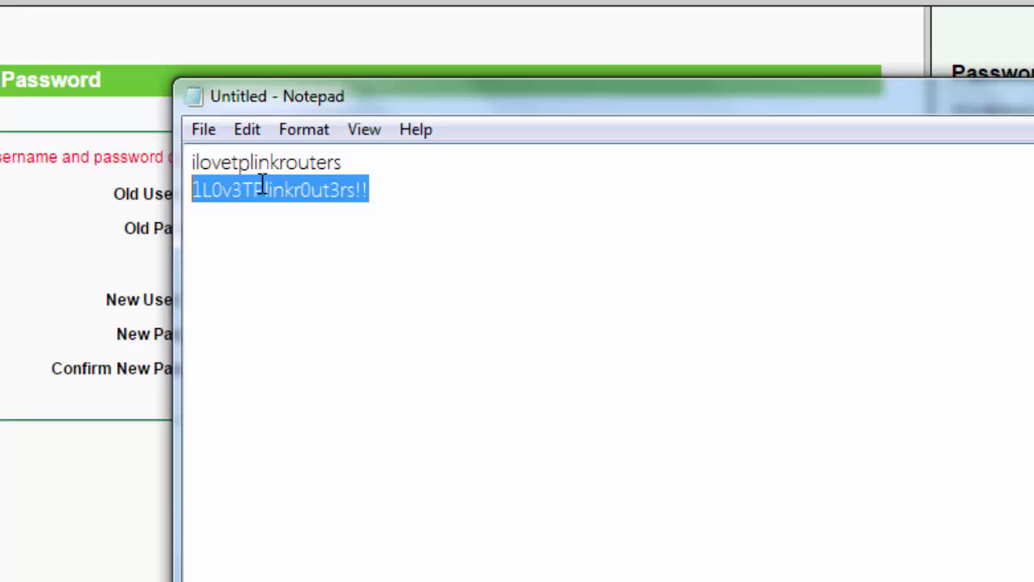
{"action": "left_click", "coordinate": [345, 162]}
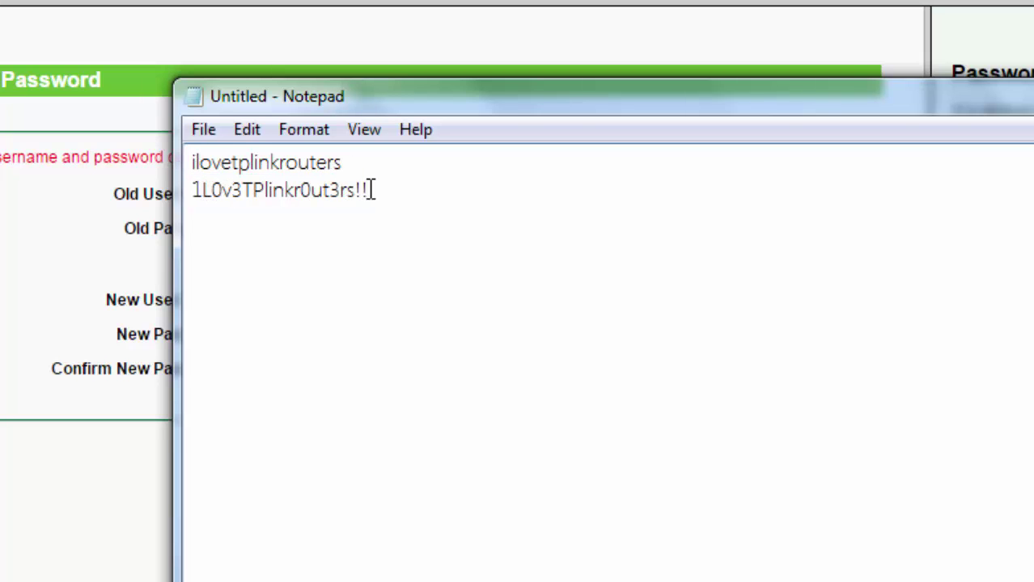
{"action": "left_click_drag", "start_coordinate": [372, 190], "coordinate": [355, 190]}
{"action": "left_click_drag", "start_coordinate": [194, 190], "coordinate": [231, 191]}
{"action": "left_click", "coordinate": [378, 193]}
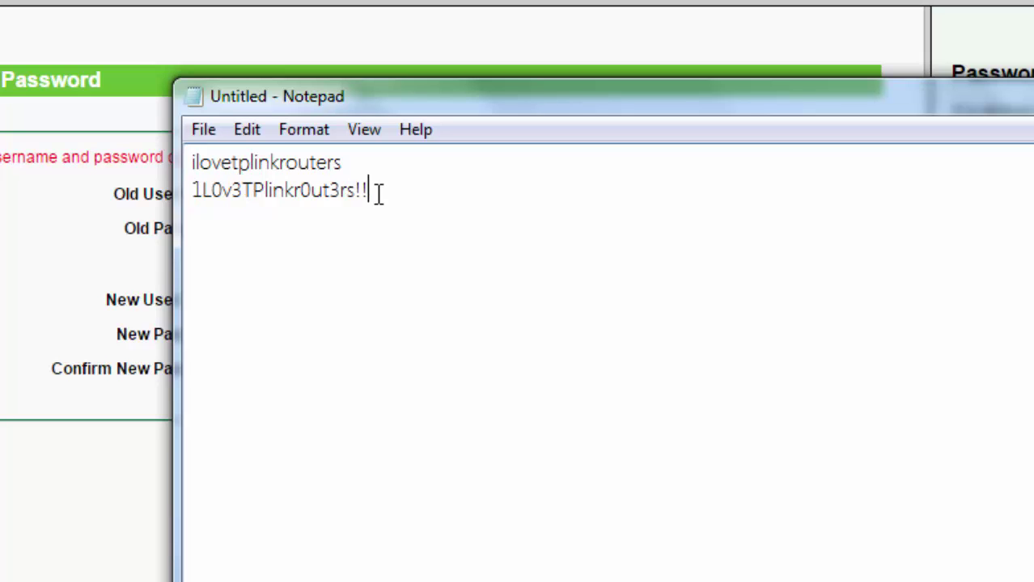